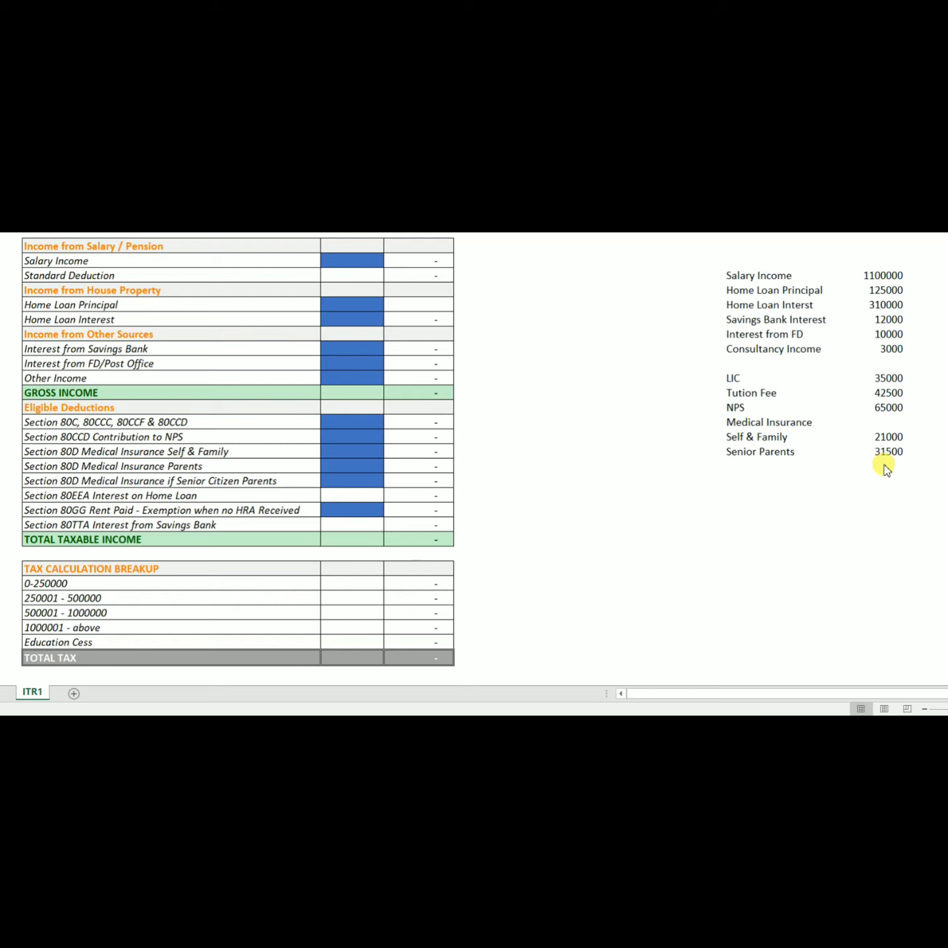
Enter 11,00,000 as the Salary Income under Income from Salary / Pension
{"action": "left_click", "coordinate": [342, 263]}
{"action": "left_click", "coordinate": [346, 259]}
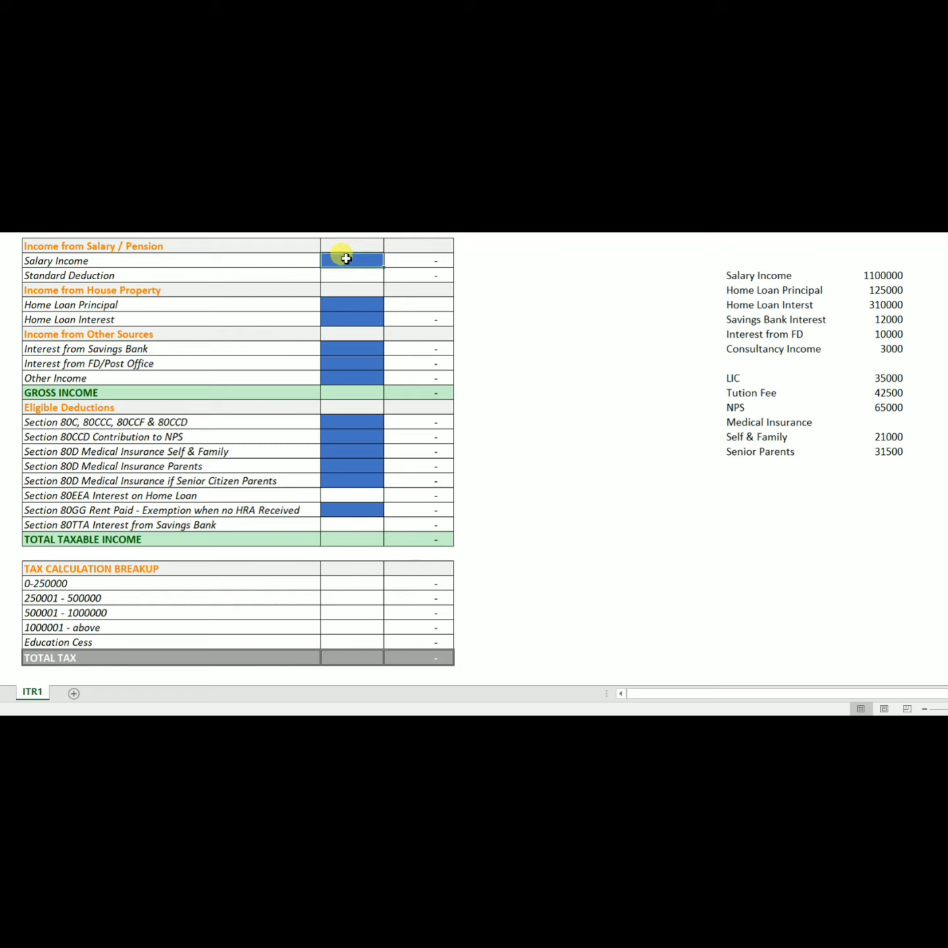
{"action": "type", "text": "11,0"}
{"action": "type", "text": "0,000"}
{"action": "key", "text": "Return"}
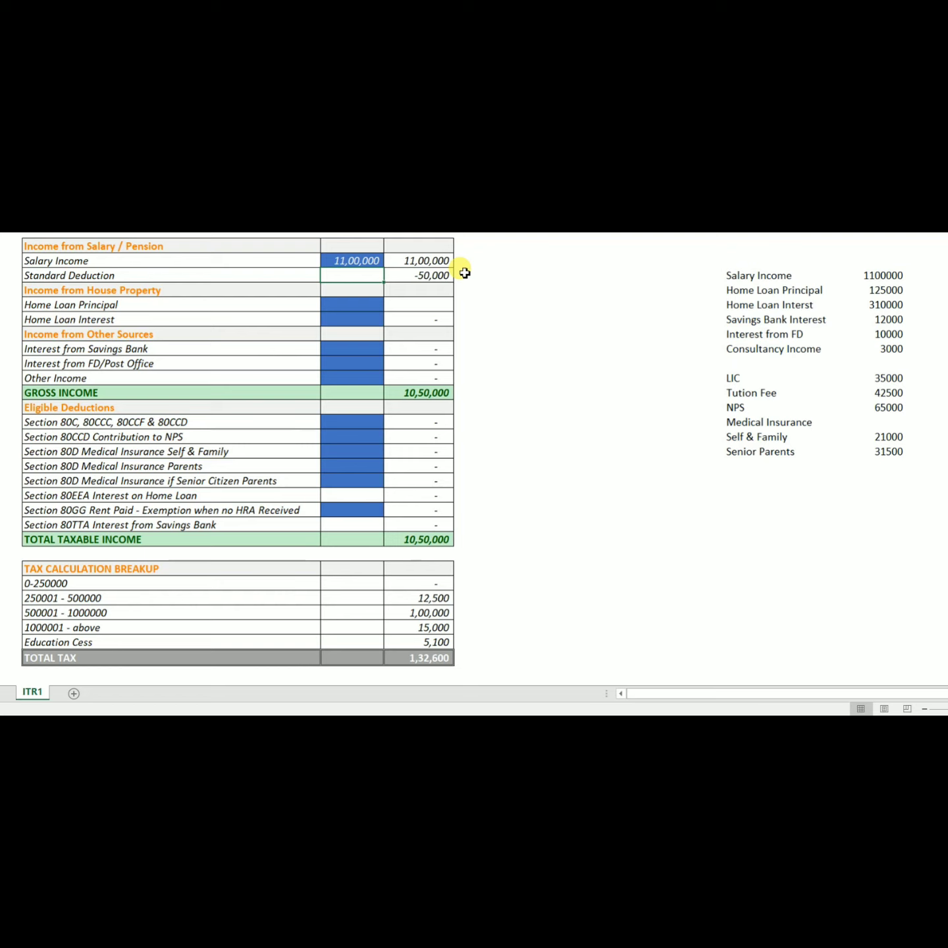
Enter the house property figures: 1,25,000 for Home Loan Principal and 3,10,000 for Home Loan Interest
{"action": "left_click", "coordinate": [367, 305]}
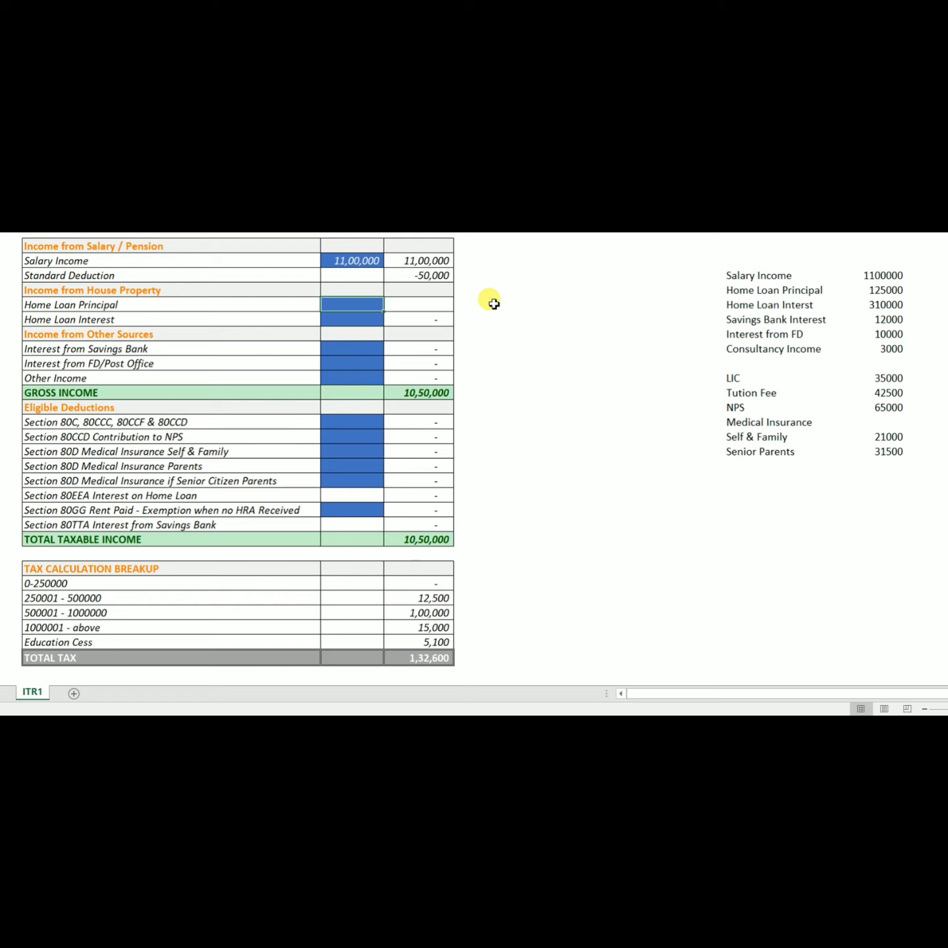
{"action": "left_click", "coordinate": [885, 291]}
{"action": "left_click", "coordinate": [890, 306]}
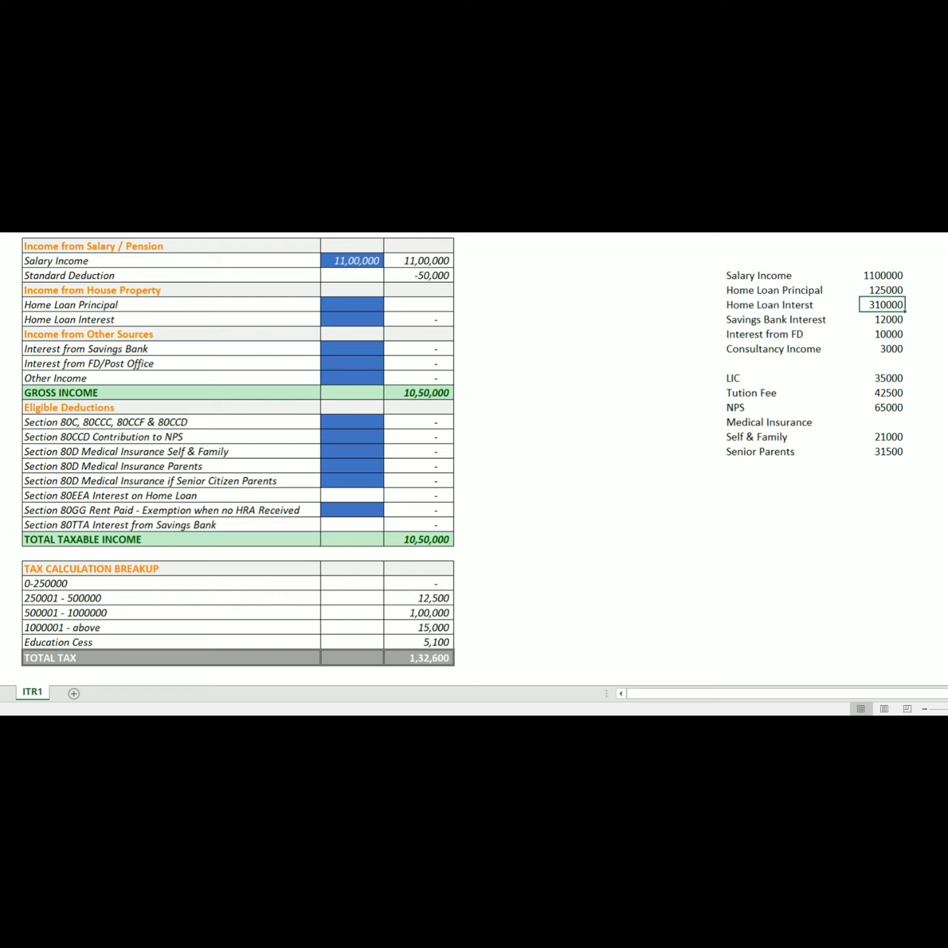
{"action": "left_click", "coordinate": [339, 307]}
{"action": "type", "text": "1"}
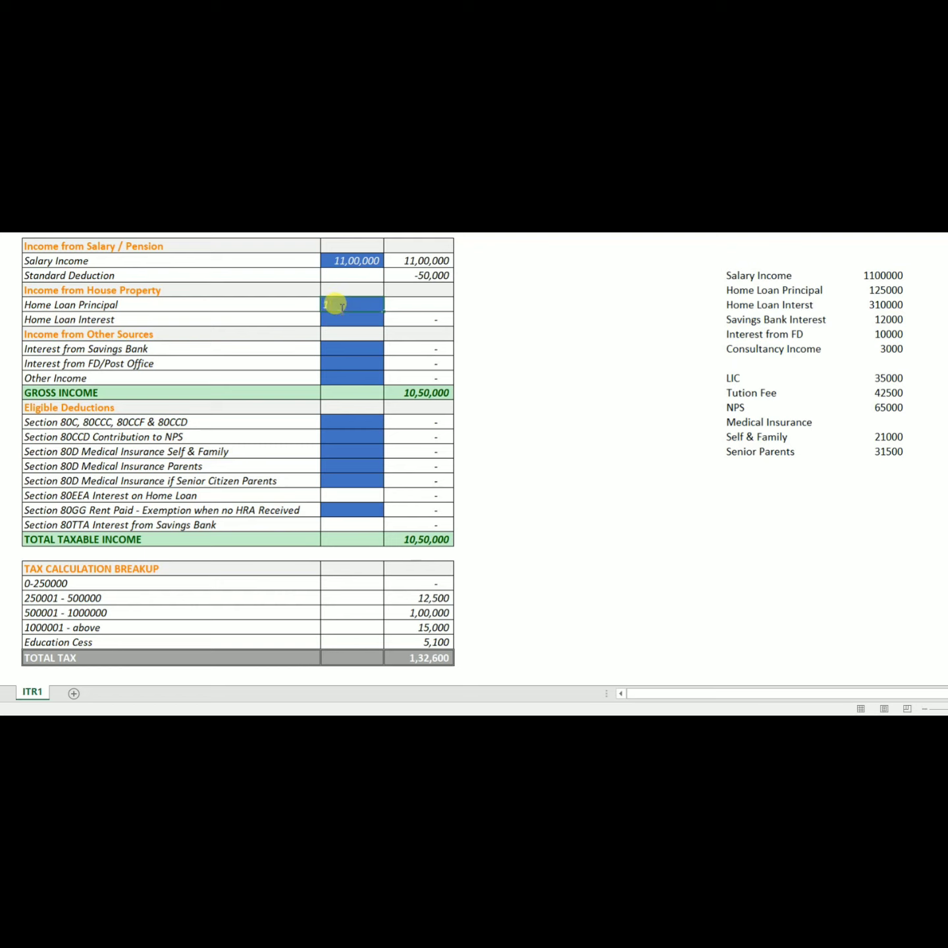
{"action": "type", "text": ",25,000"}
{"action": "key", "text": "Return"}
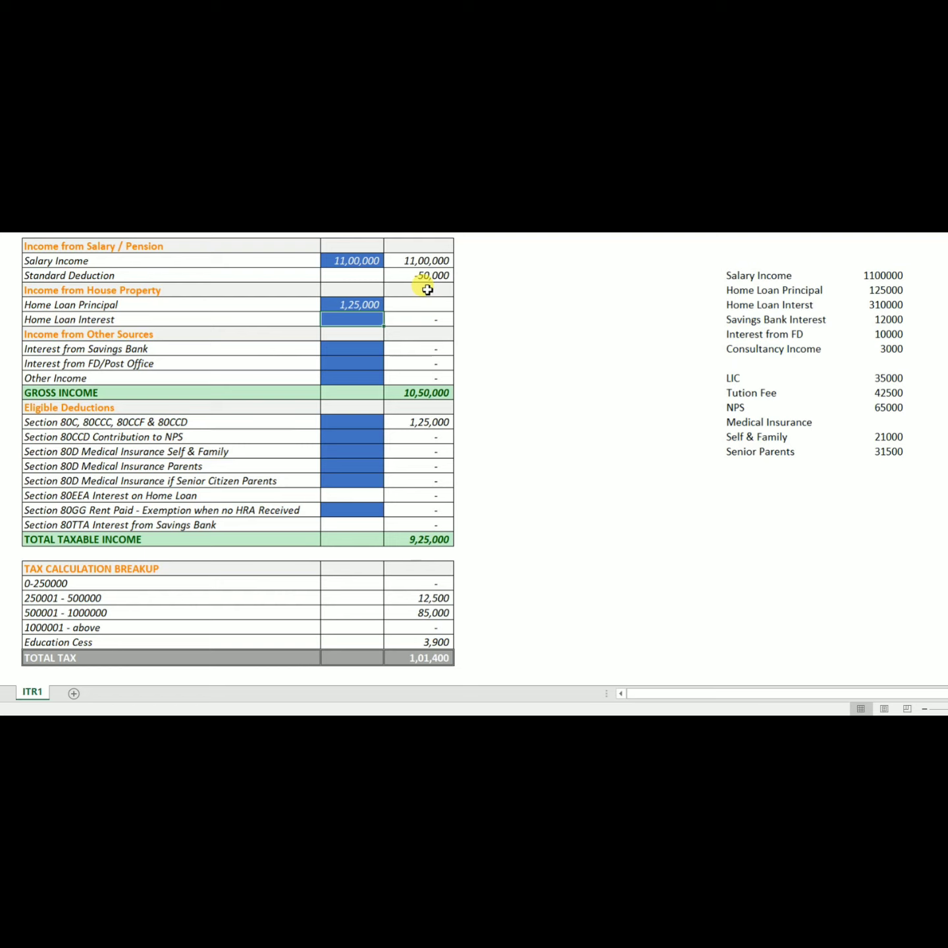
{"action": "type", "text": "310000"}
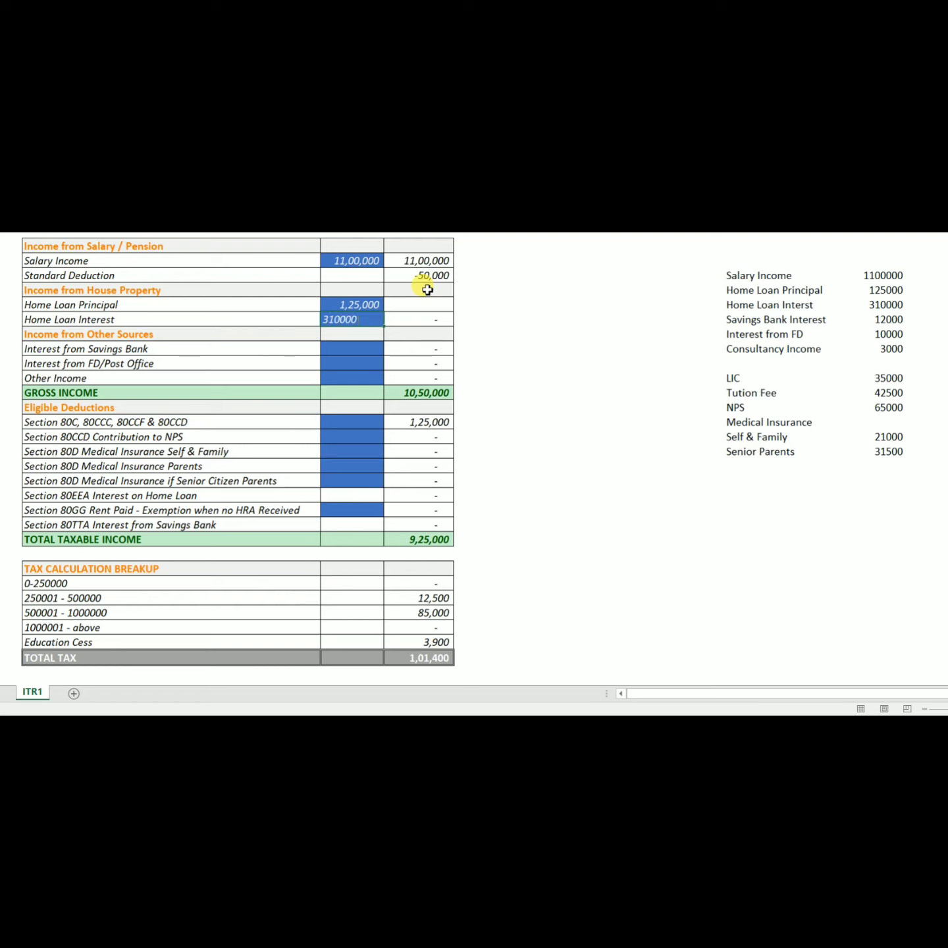
{"action": "key", "text": "Return"}
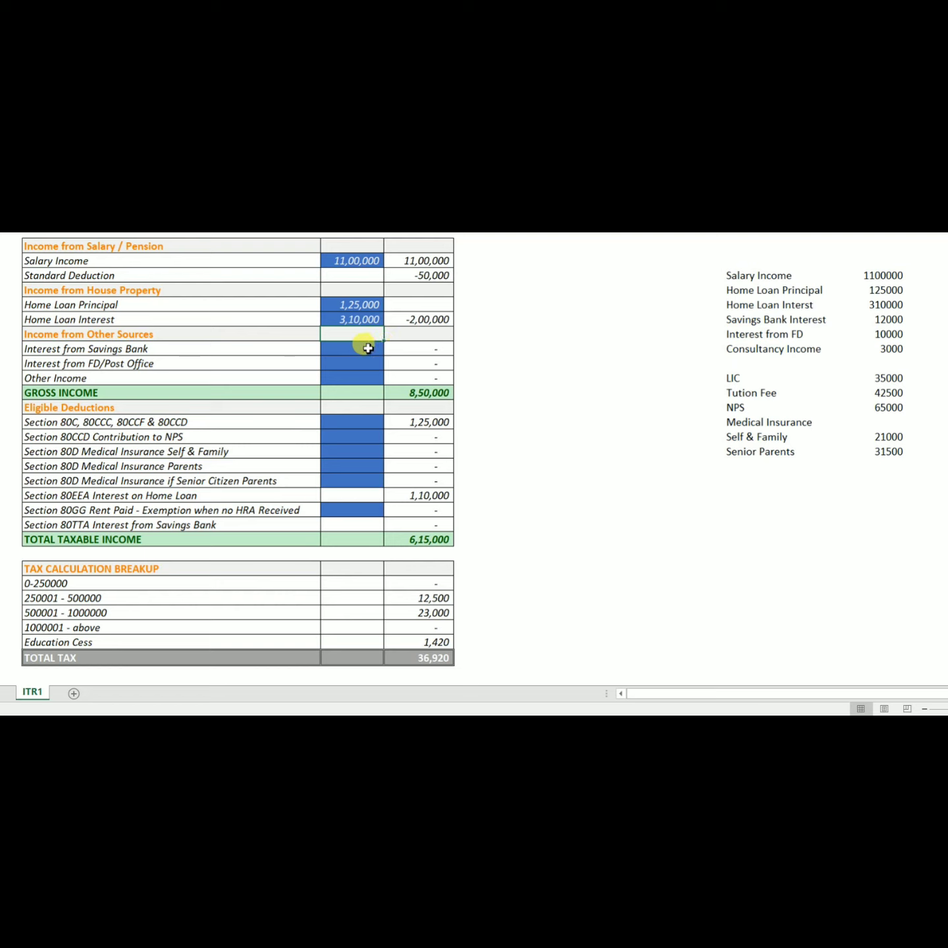
Enter 12,000 as the Interest from Savings Bank under Income from Other Sources
{"action": "left_click", "coordinate": [882, 322]}
{"action": "left_click", "coordinate": [360, 351]}
{"action": "type", "text": "12000"}
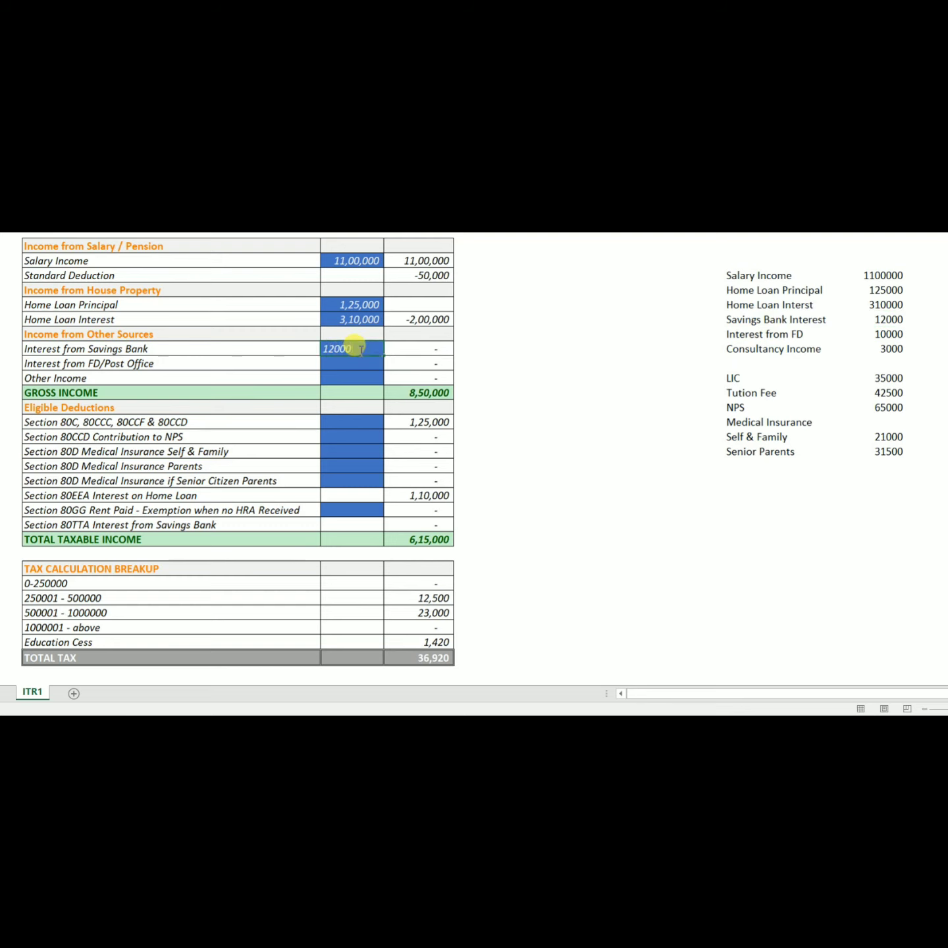
{"action": "key", "text": "Return"}
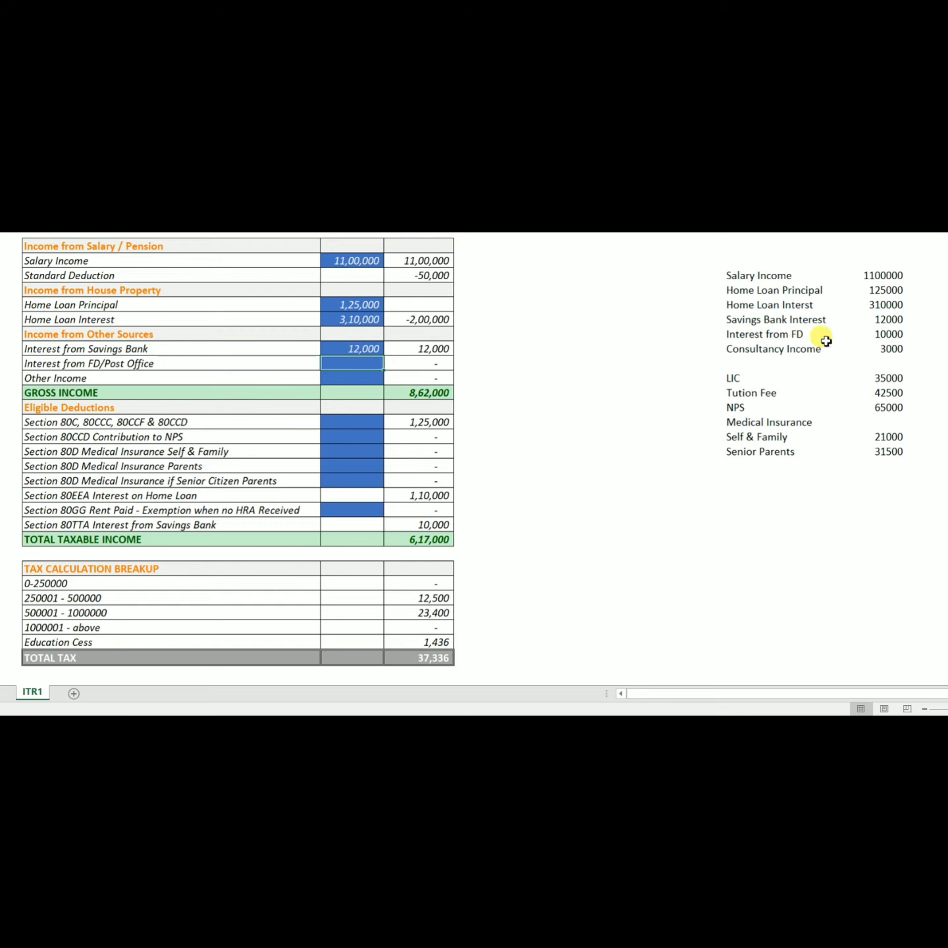
Enter 10,000 for Interest from FD/Post Office and the 3,000 consultancy income as Other Income
{"action": "type", "text": "1"}
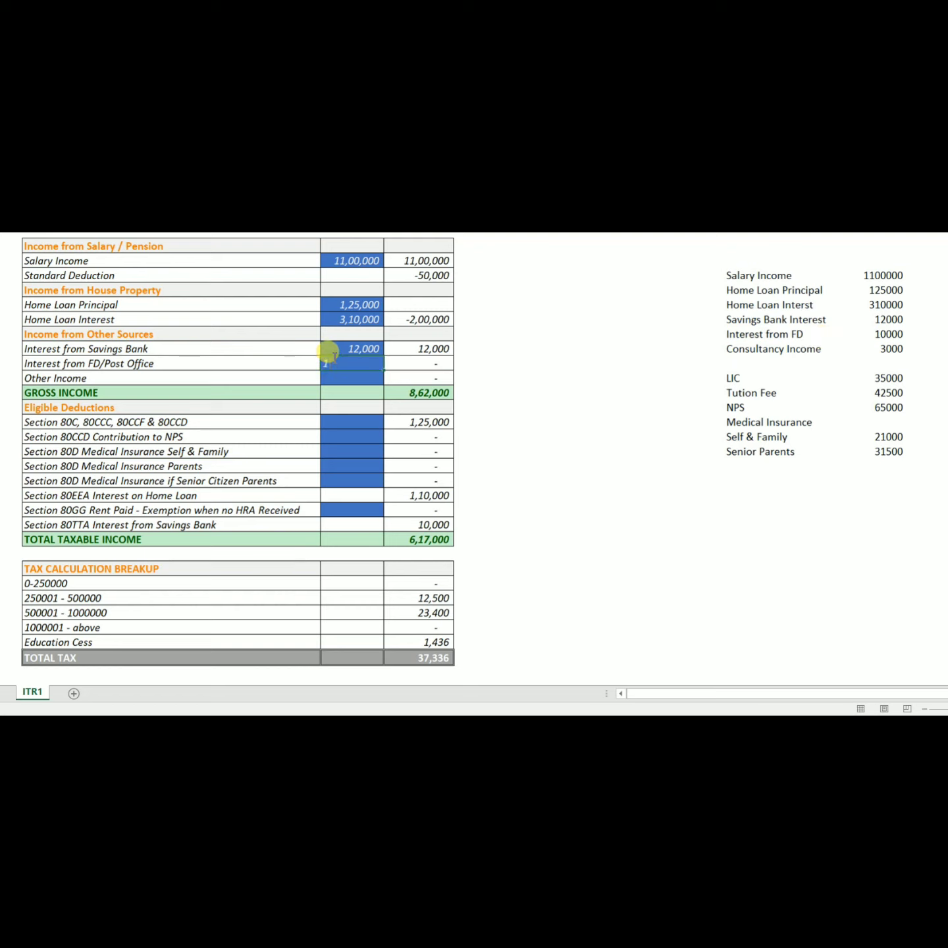
{"action": "type", "text": "0,00000"}
{"action": "key", "text": "Return"}
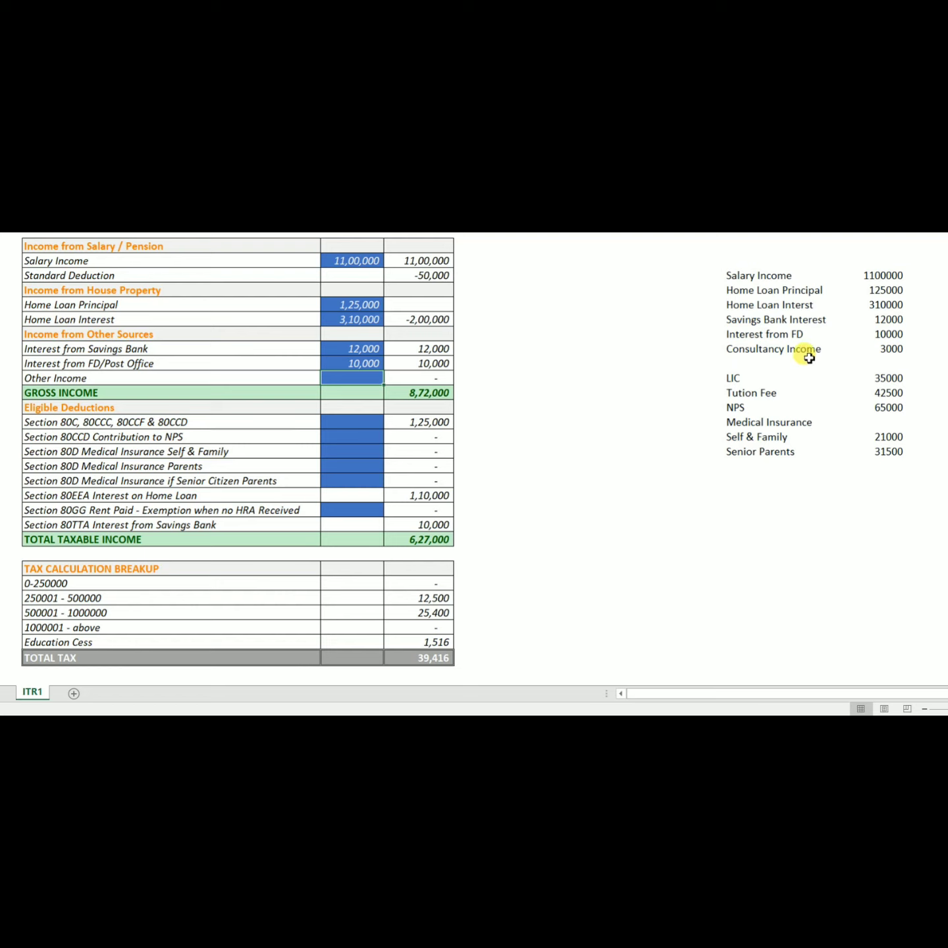
{"action": "type", "text": "3000"}
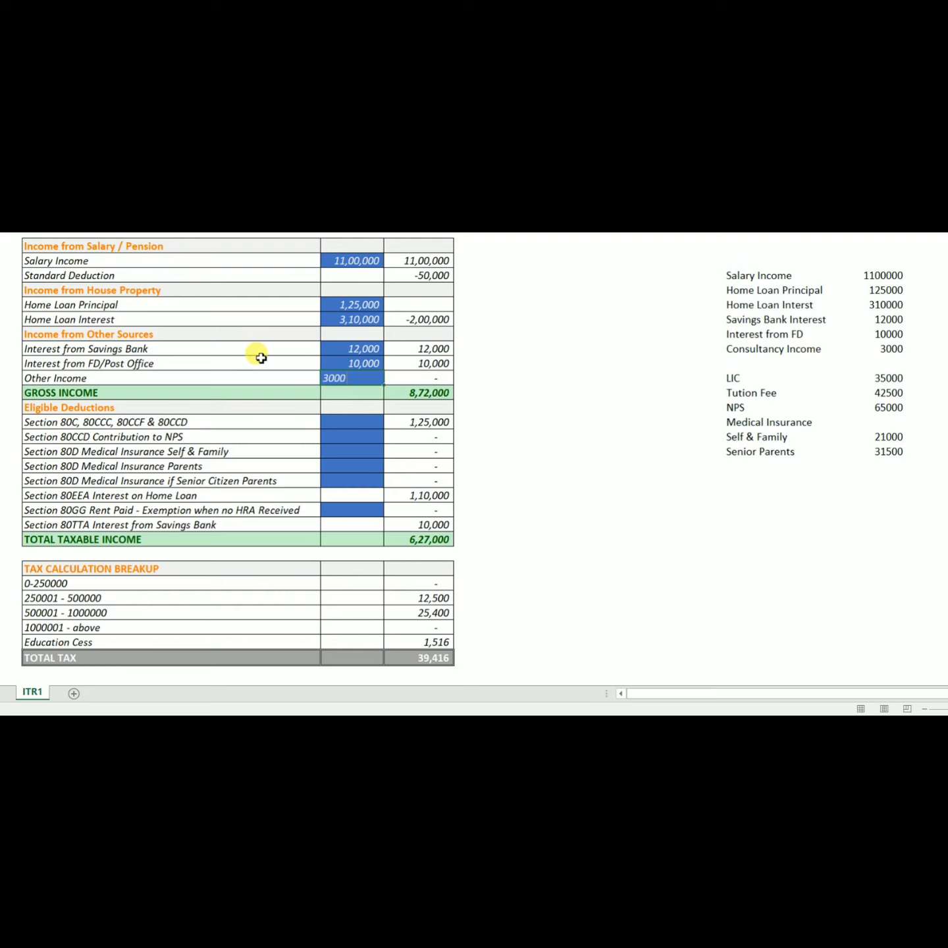
{"action": "key", "text": "Return"}
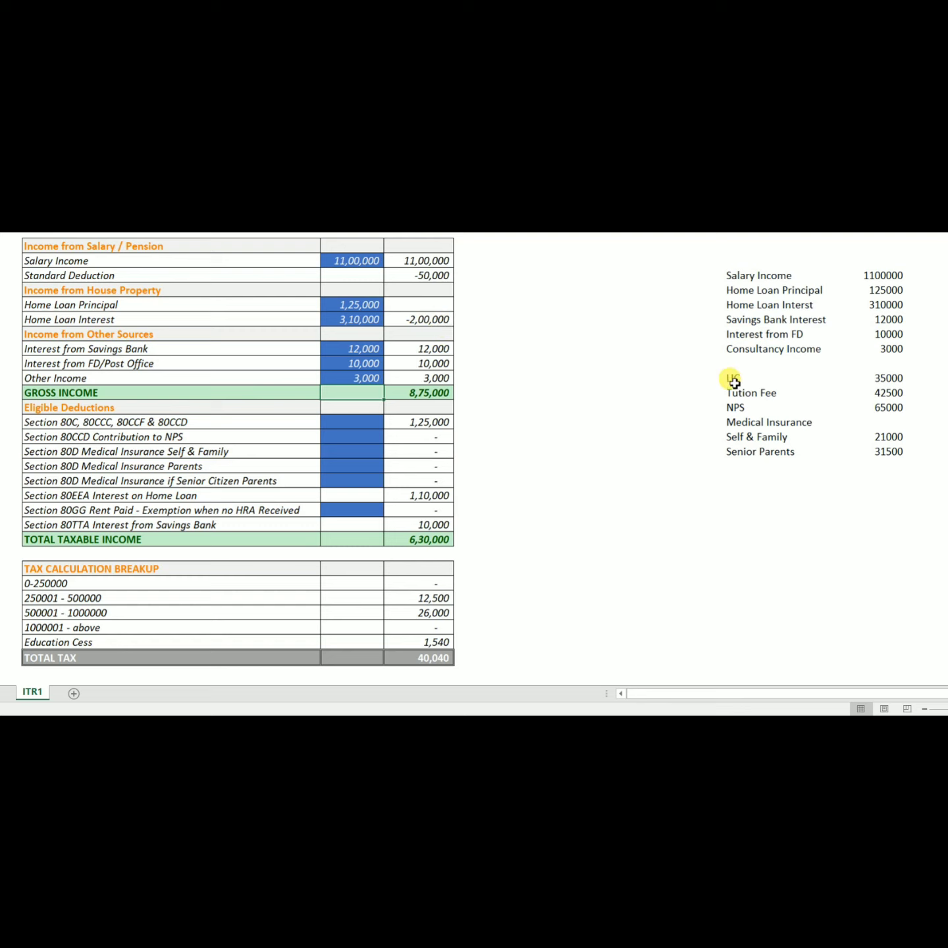
Add up the LIC and tuition fee amounts and enter 77,500 for Section 80C, 80CCC, 80CCF & 80CCD
{"action": "left_click", "coordinate": [893, 377]}
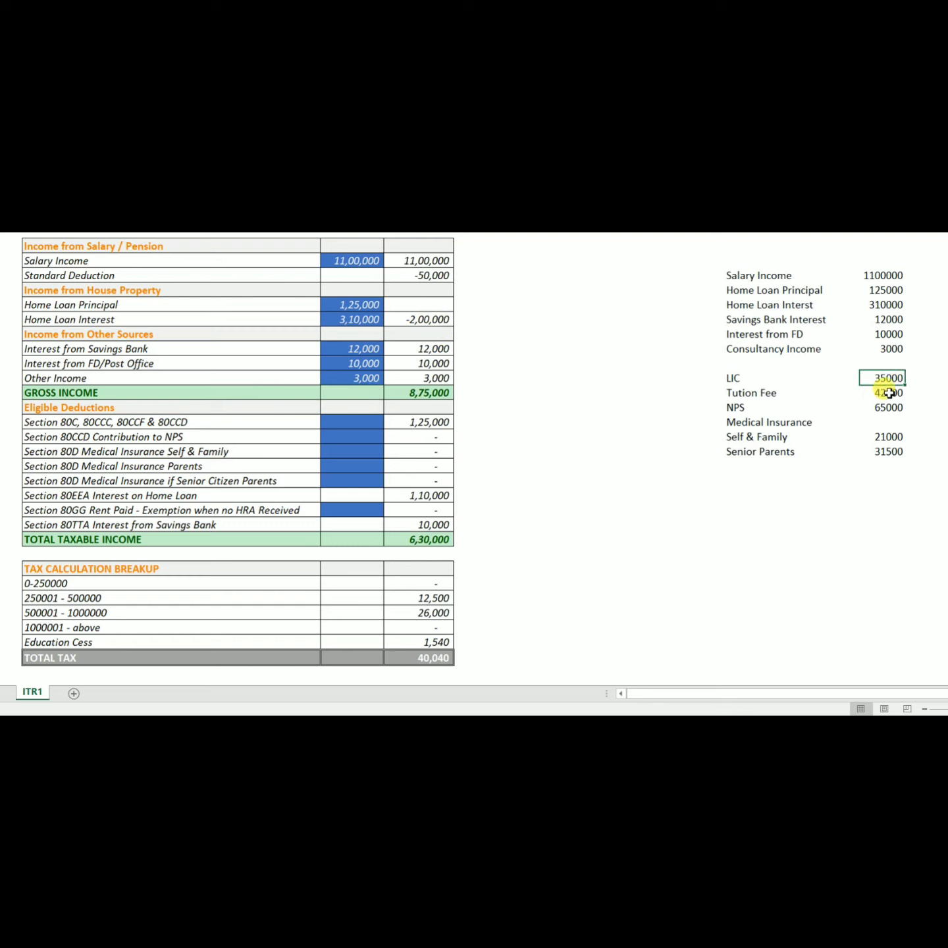
{"action": "left_click", "coordinate": [889, 393]}
{"action": "left_click", "coordinate": [880, 379]}
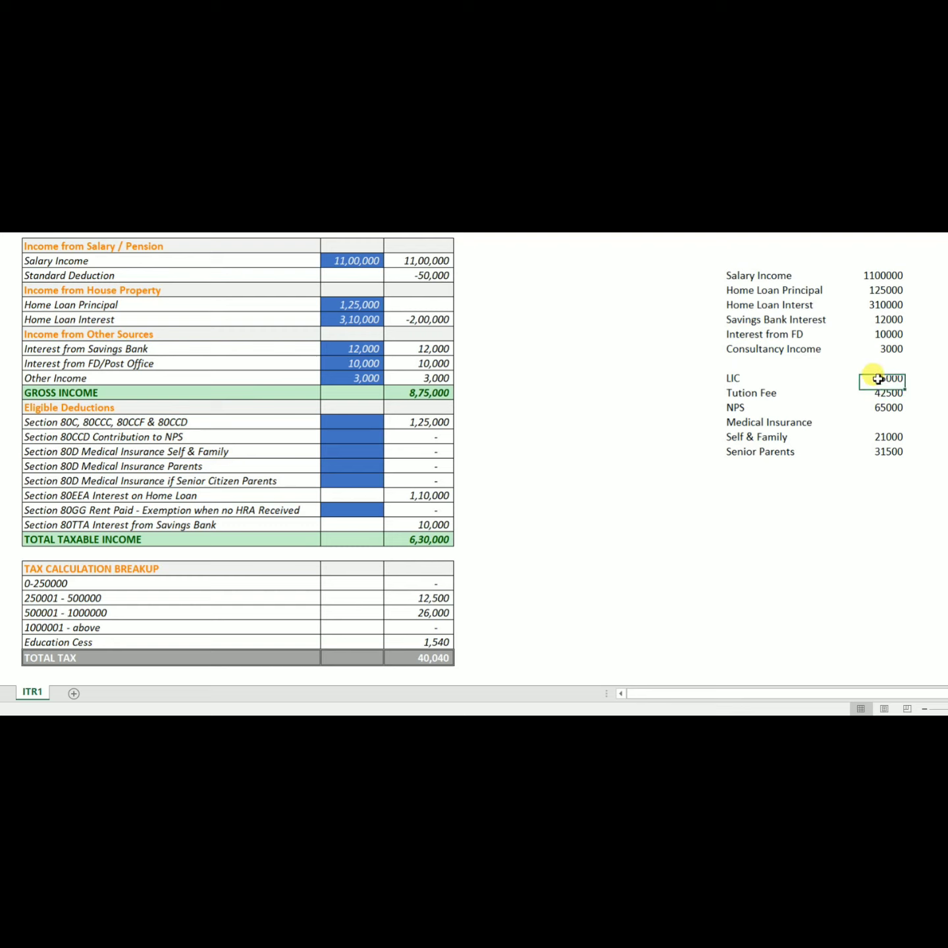
{"action": "left_click_drag", "start_coordinate": [878, 378], "coordinate": [881, 393]}
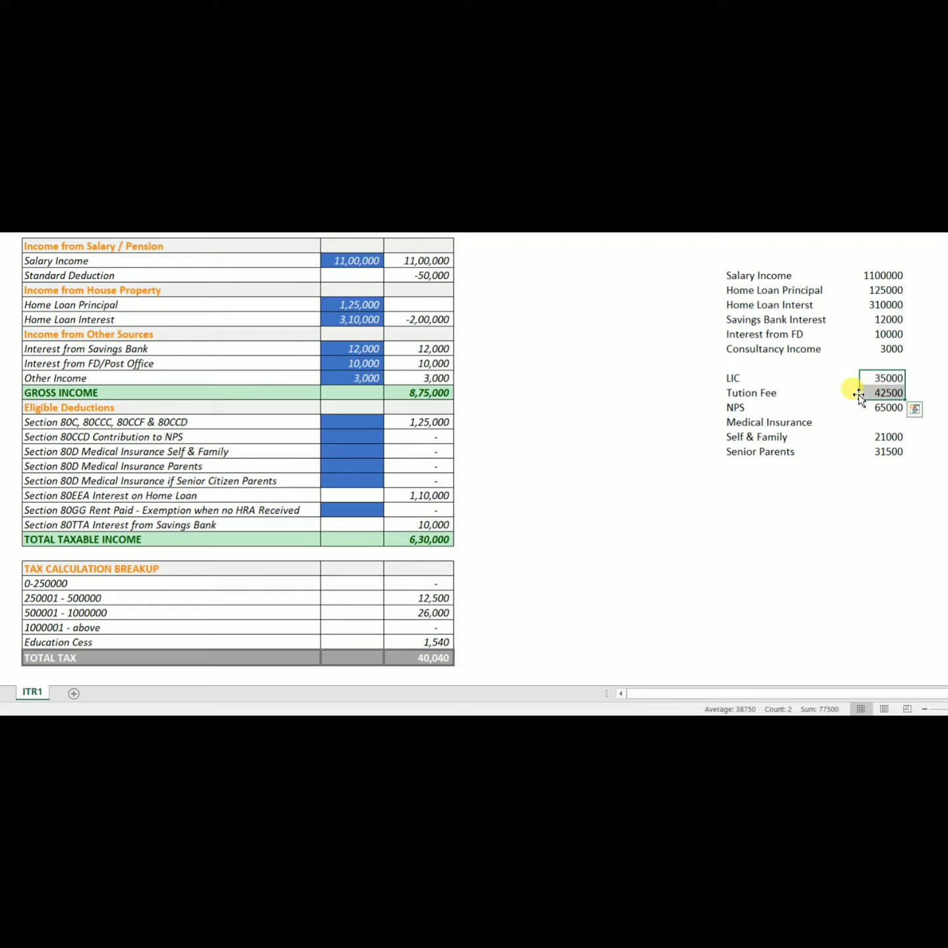
{"action": "left_click", "coordinate": [482, 435]}
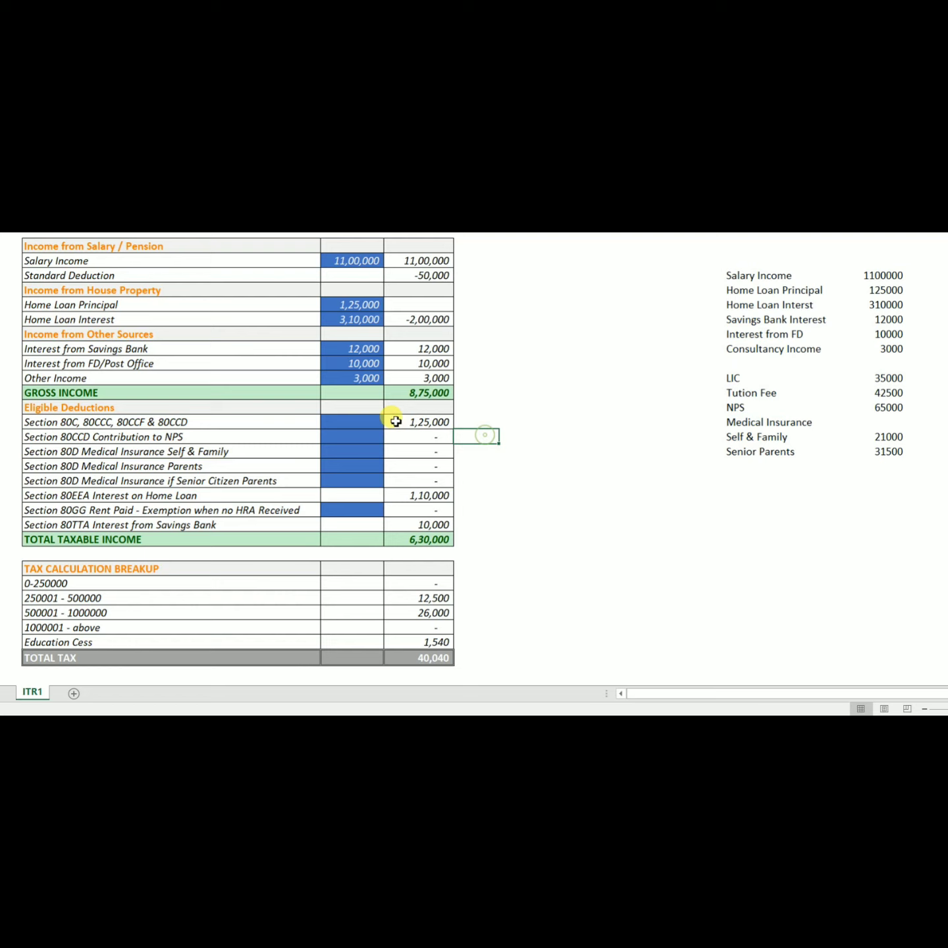
{"action": "left_click", "coordinate": [354, 426]}
{"action": "type", "text": "77500"}
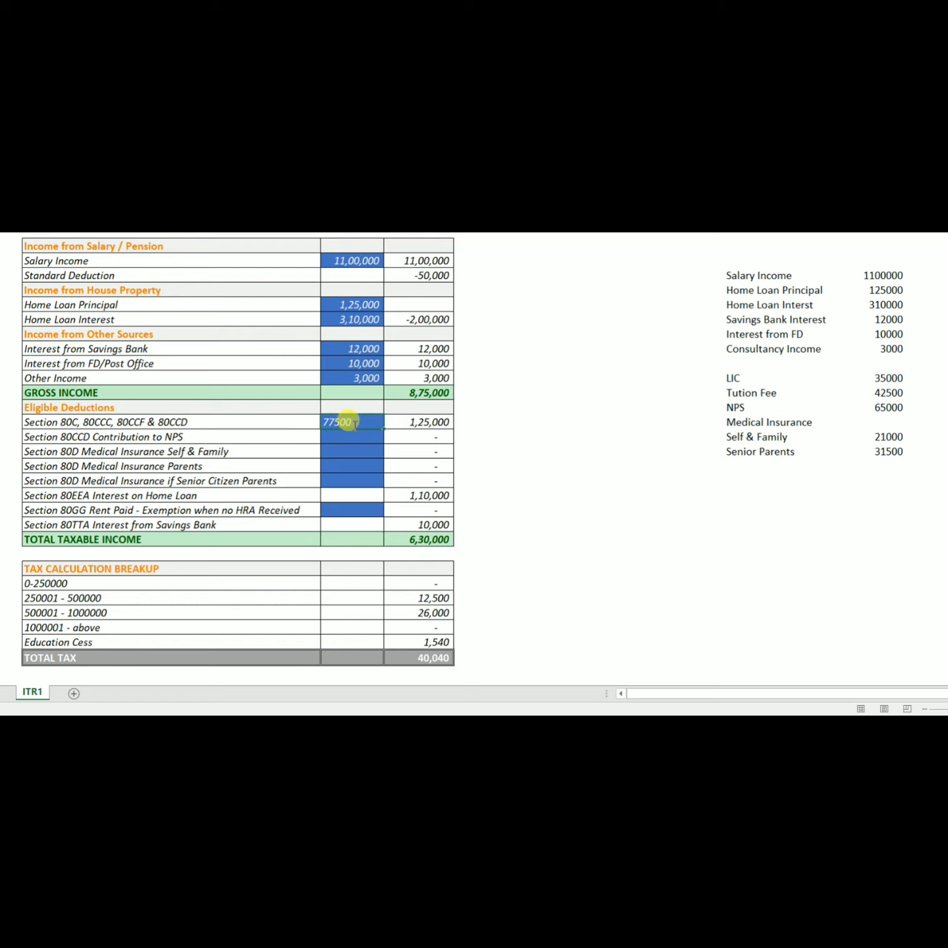
{"action": "key", "text": "Return"}
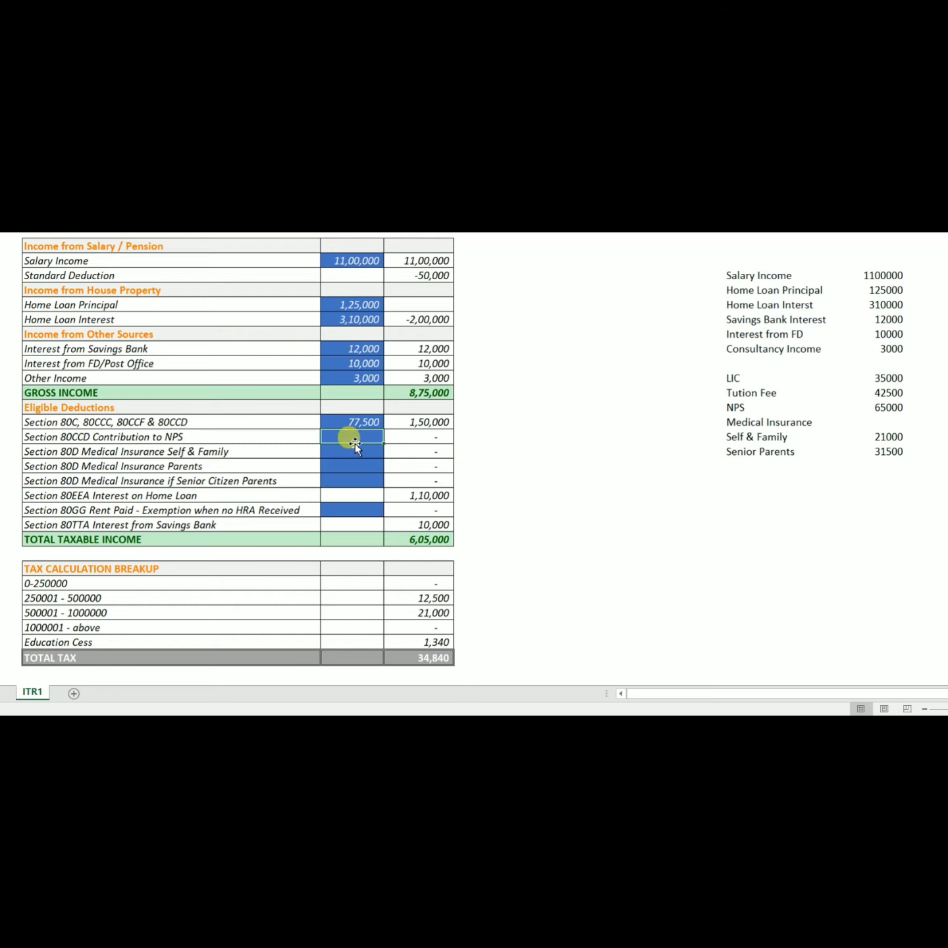
Enter 65,000 for the Section 80CCD Contribution to NPS
{"action": "type", "text": "35"}
{"action": "type", "text": "65000"}
{"action": "key", "text": "Return"}
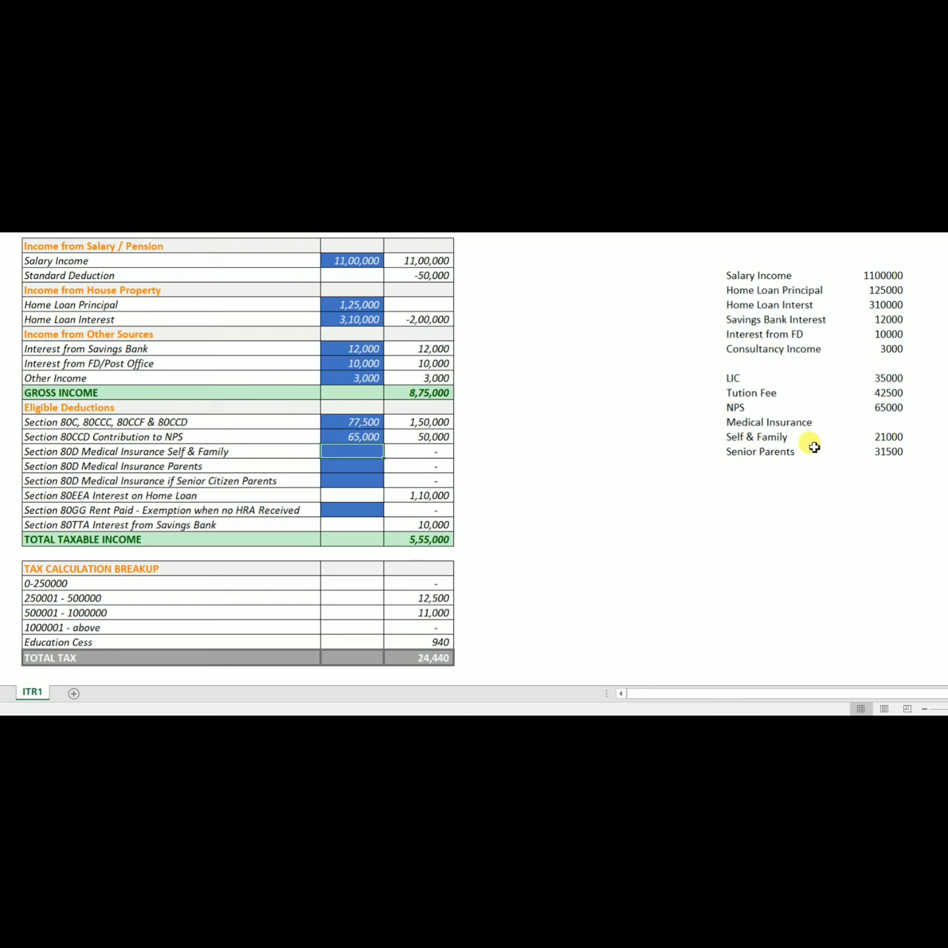
Enter the Section 80D medical insurance amounts: 21,000 for Self & Family and 31,500 for Senior Citizen Parents
{"action": "type", "text": "21,00"}
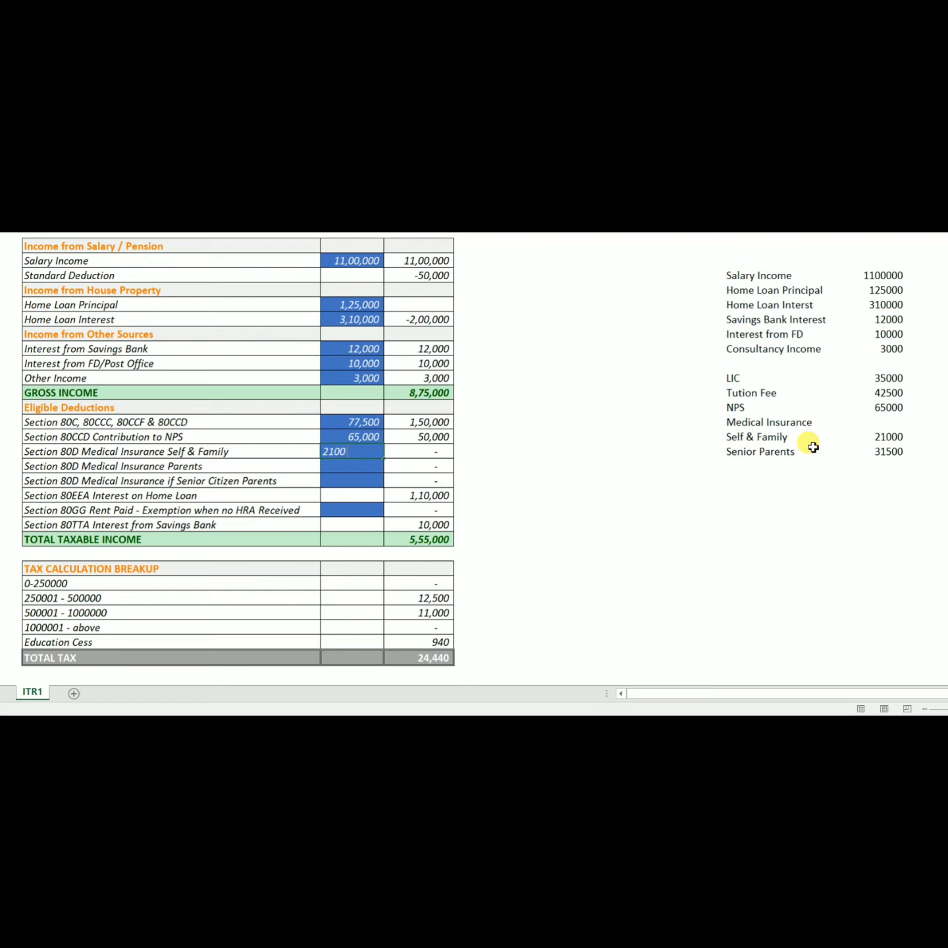
{"action": "type", "text": "0"}
{"action": "key", "text": "Return"}
{"action": "key", "text": "Return"}
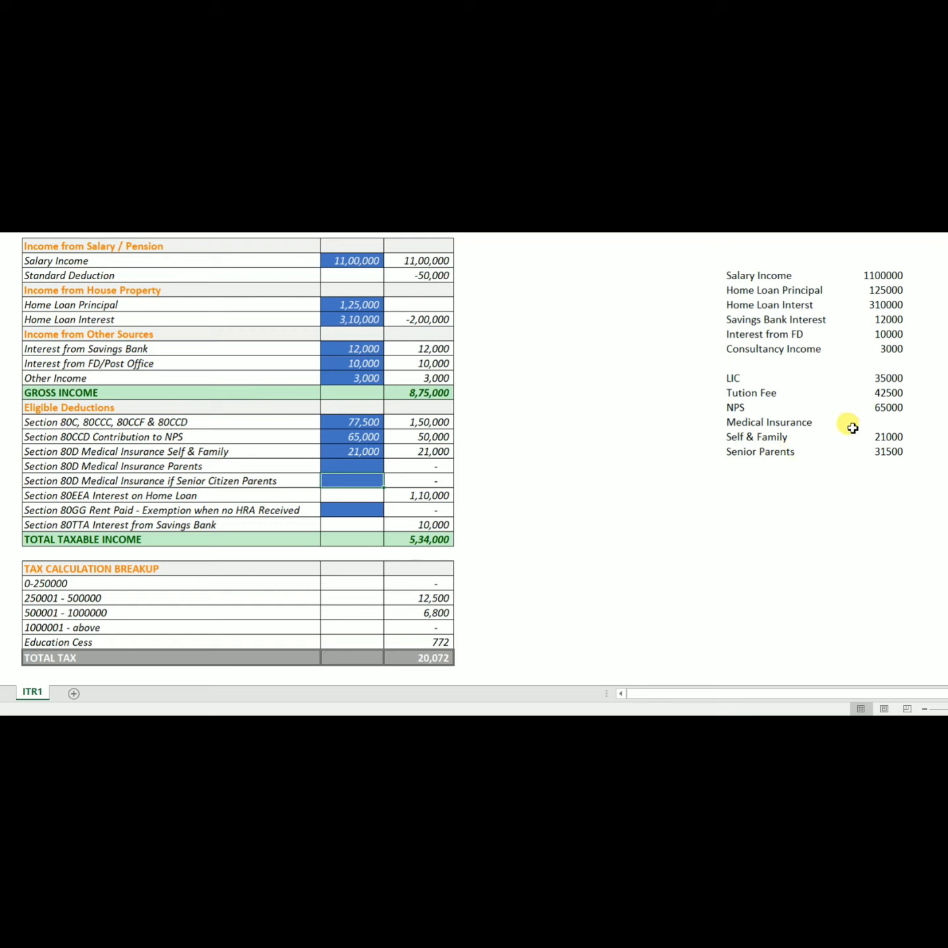
{"action": "type", "text": "31500"}
{"action": "key", "text": "Return"}
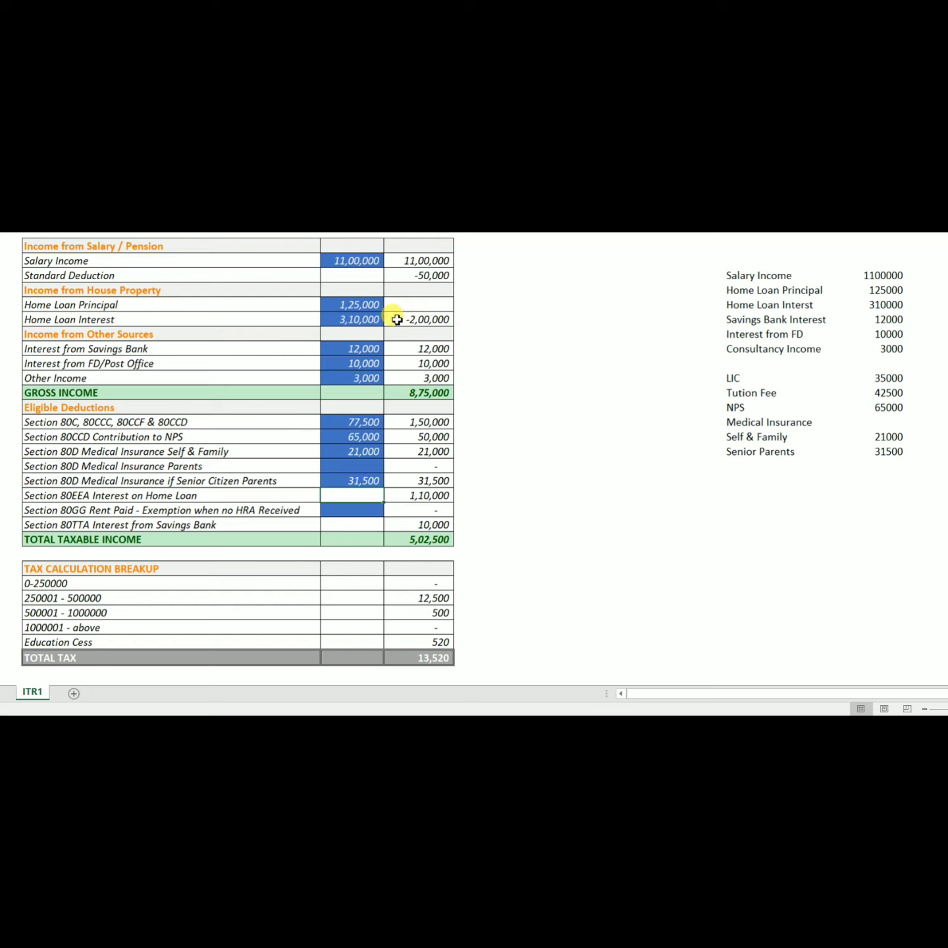
Change the Section 80D Medical Insurance Self & Family amount to 23,500
{"action": "left_click", "coordinate": [330, 509]}
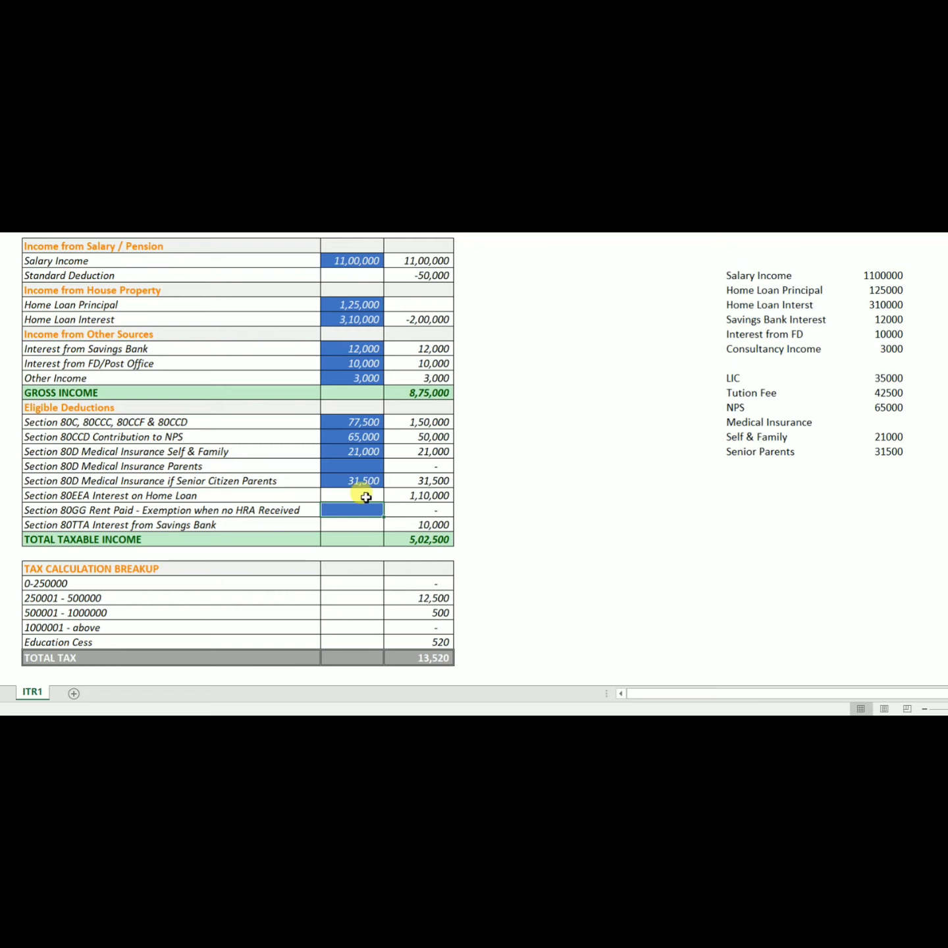
{"action": "left_click", "coordinate": [370, 451]}
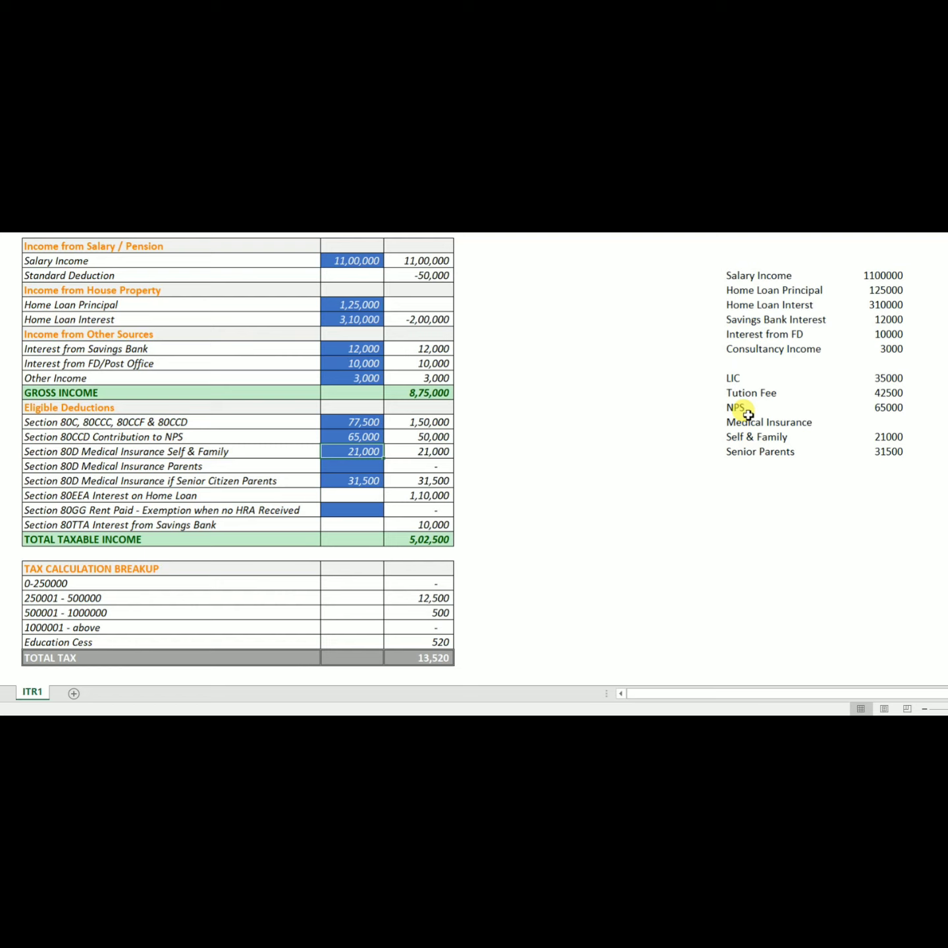
{"action": "type", "text": "23500"}
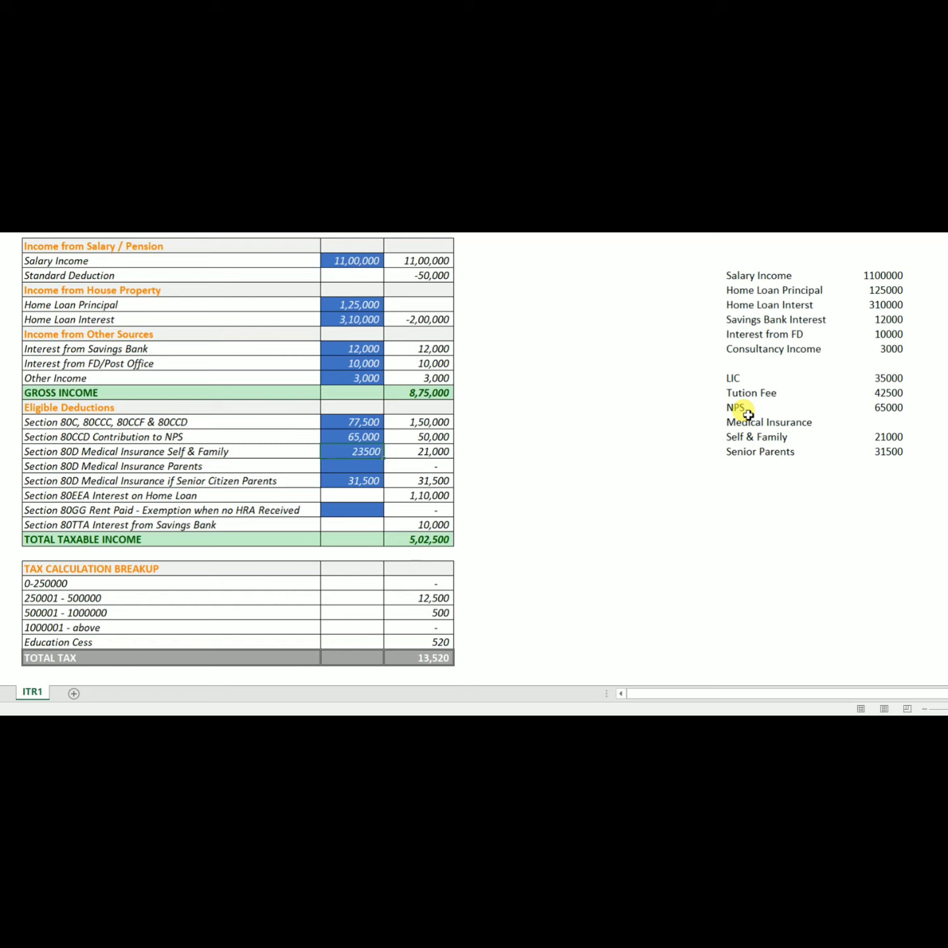
{"action": "key", "text": "Return"}
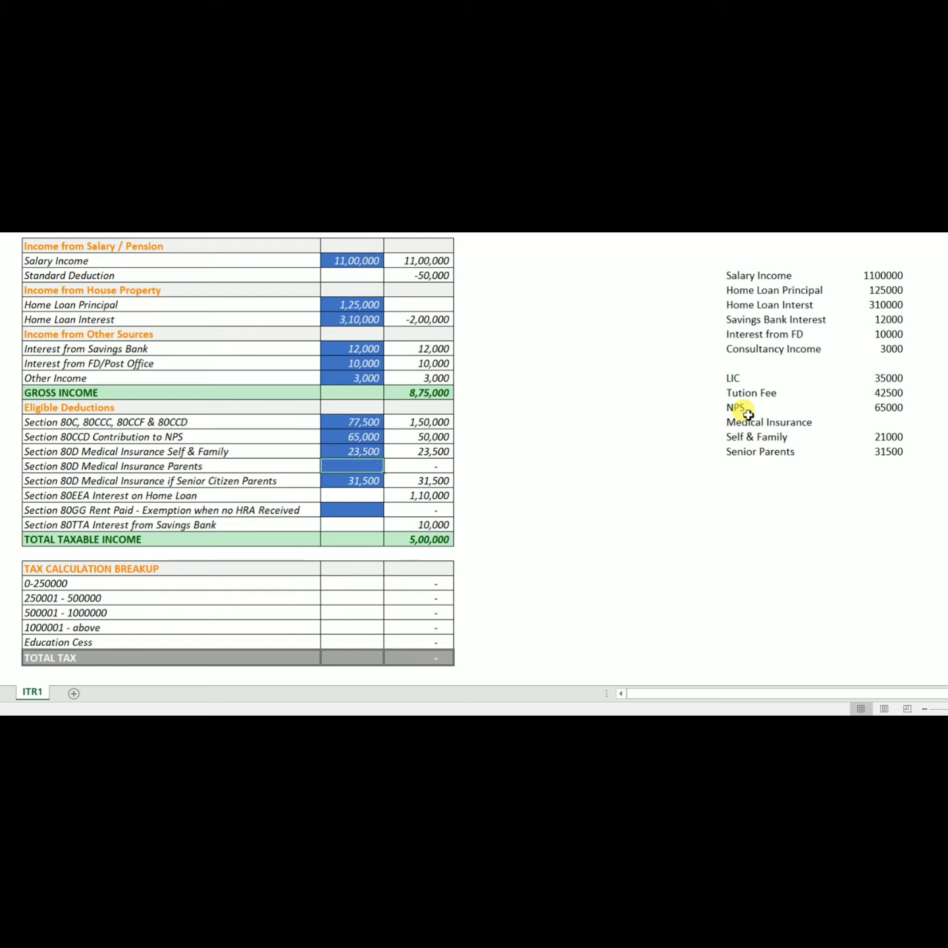